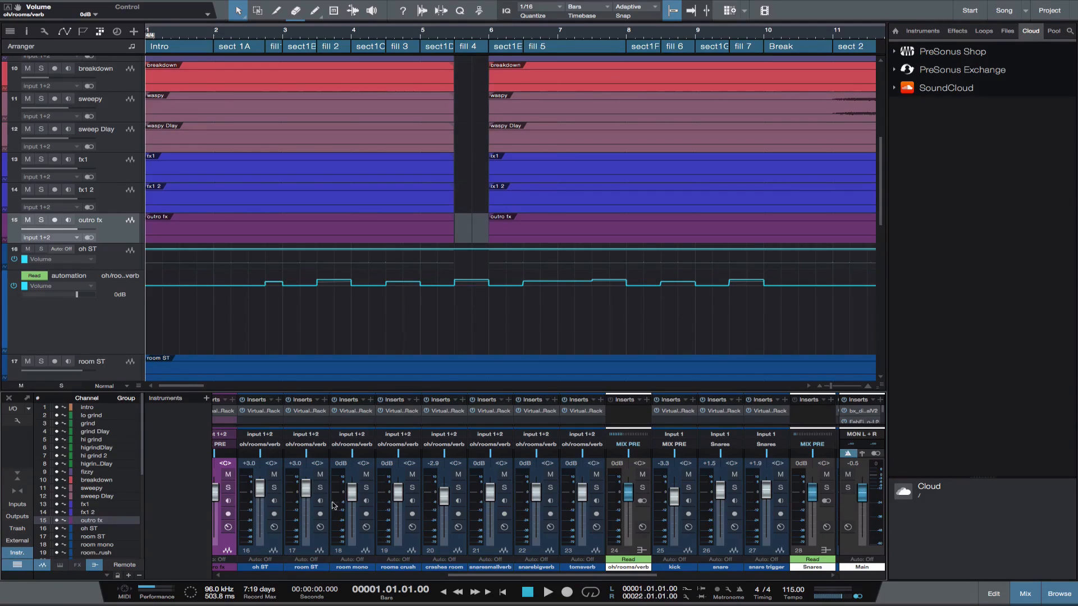
Step: Select the channels from oh ST through tomsverb and examine the bus options available for the selection
click(275, 543)
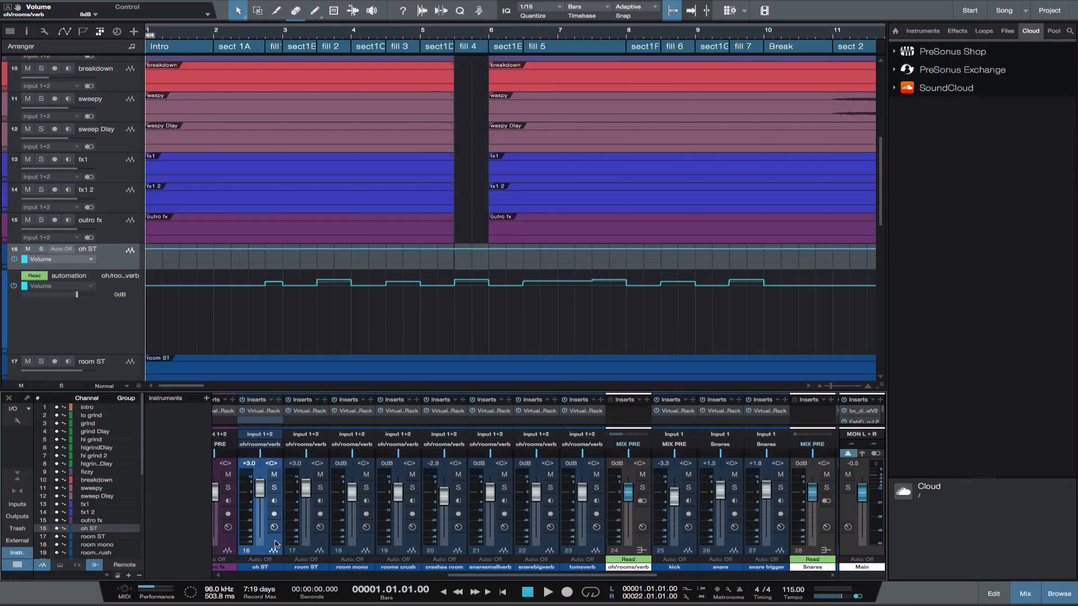
shift+click(598, 543)
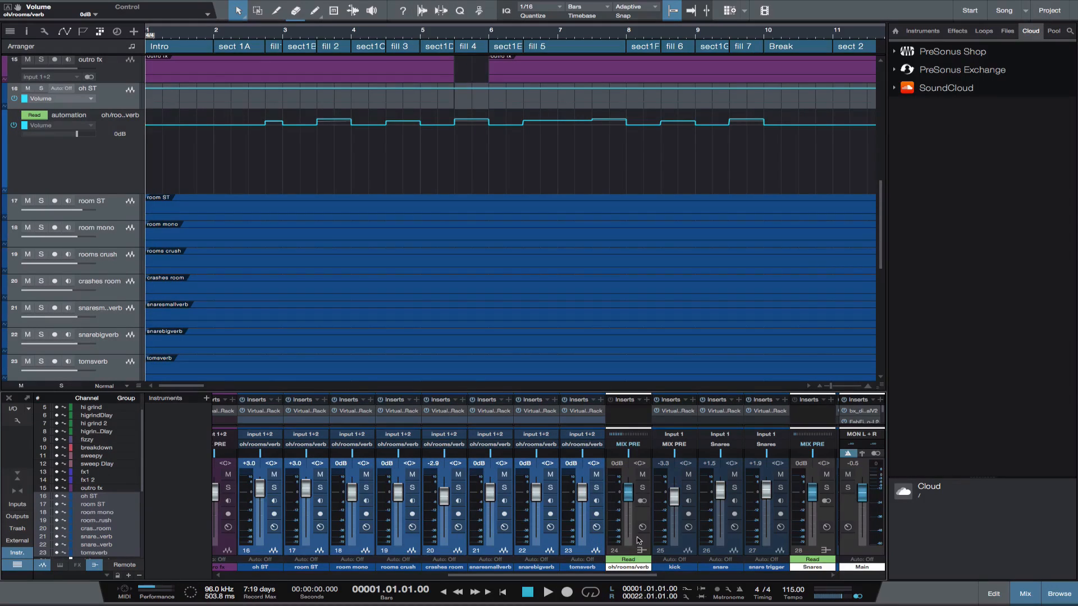
right_click(593, 543)
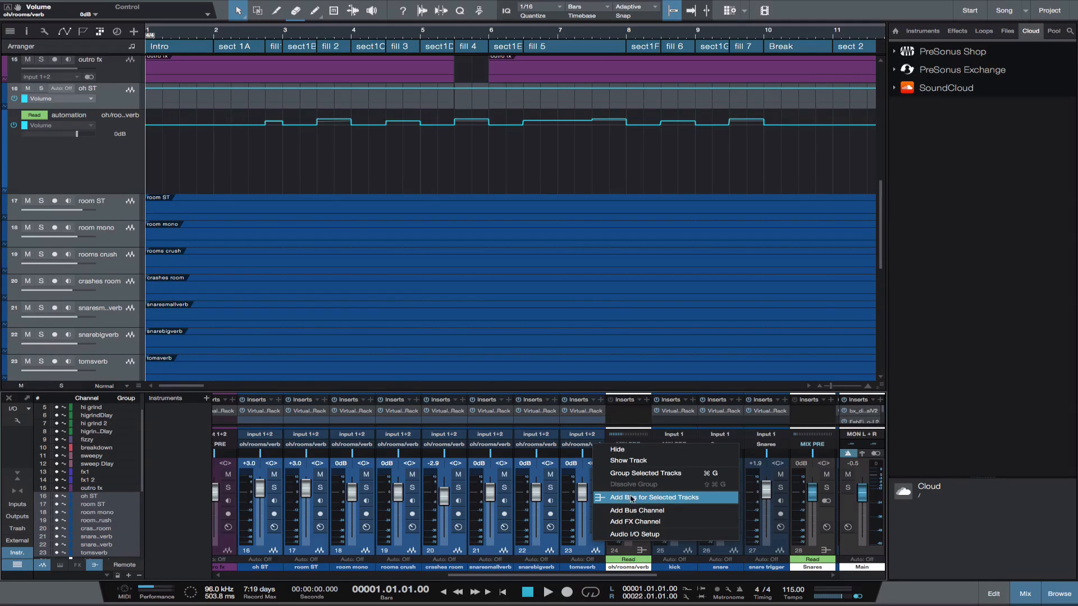
click(584, 553)
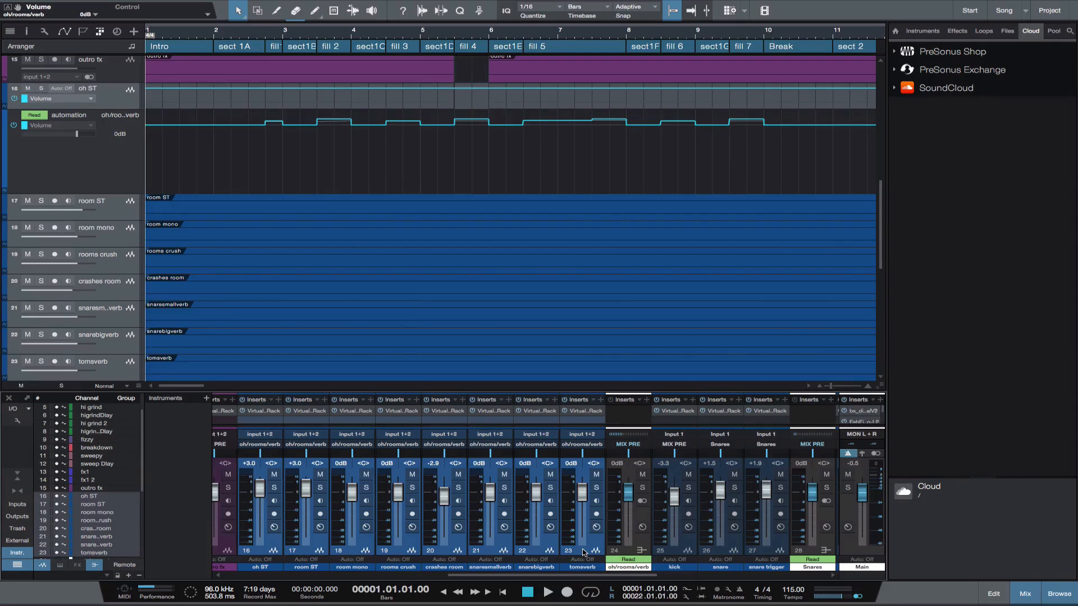
Step: Select the oh/rooms/verb bus and open its name for editing, keeping the existing name
click(627, 568)
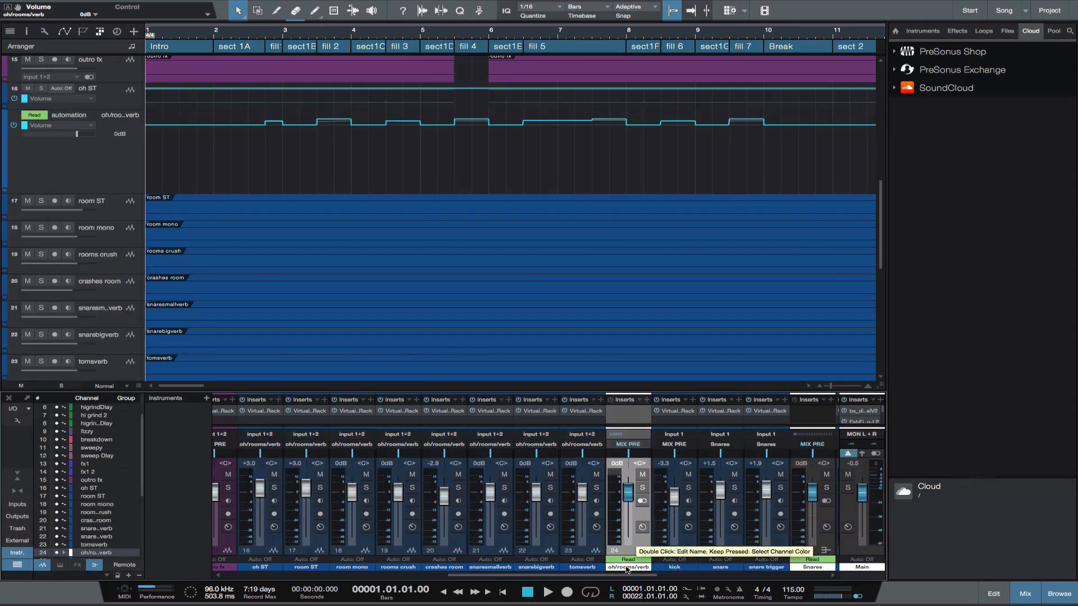
click(627, 568)
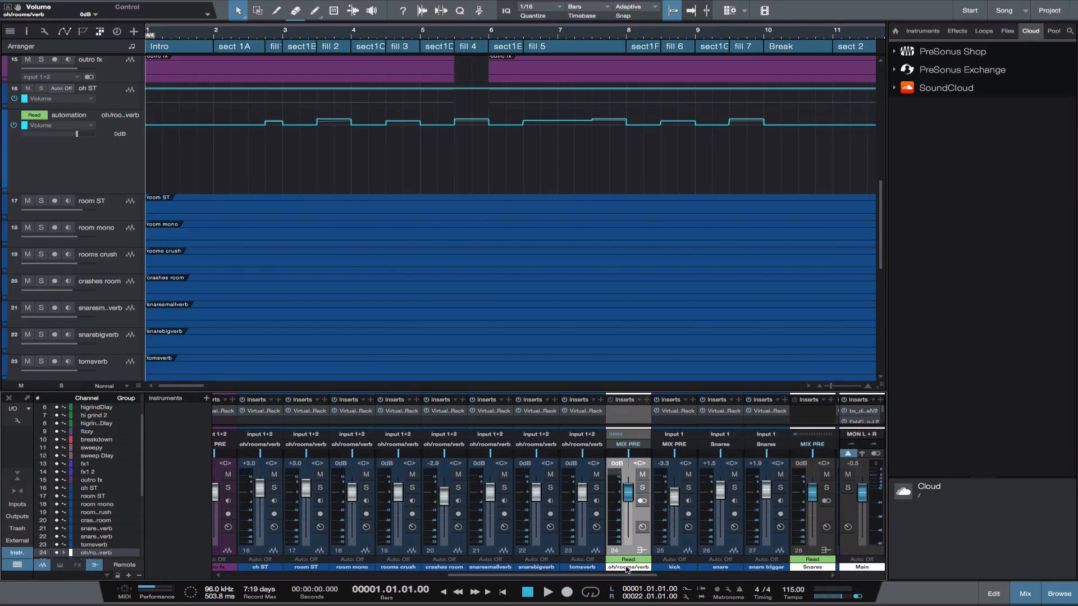
double_click(627, 568)
key(Return)
Step: Select the snare and snare trigger channels together and examine the bus options for them
click(732, 546)
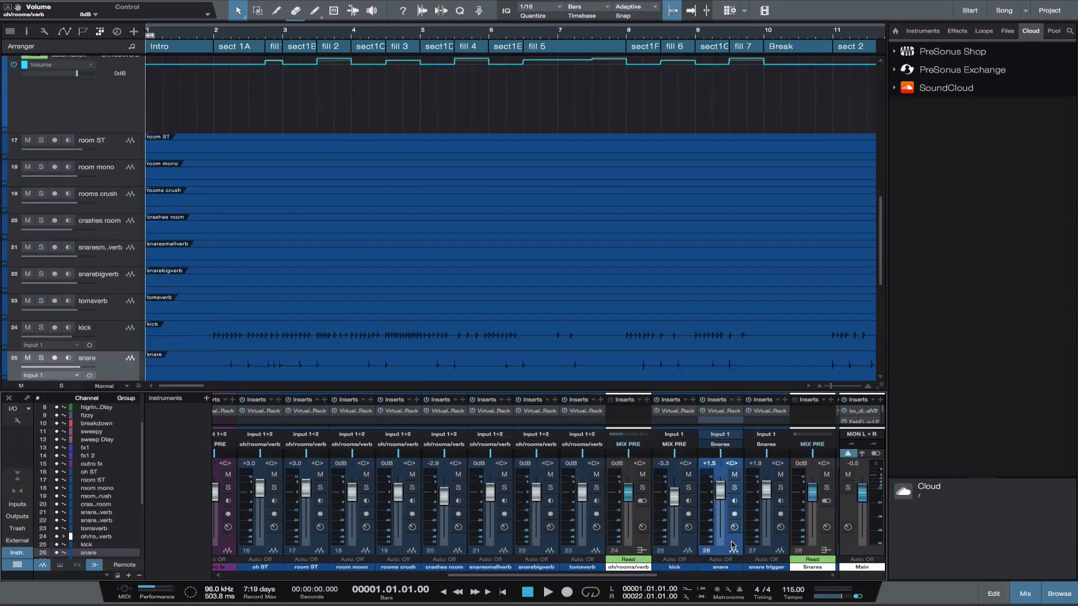
click(777, 543)
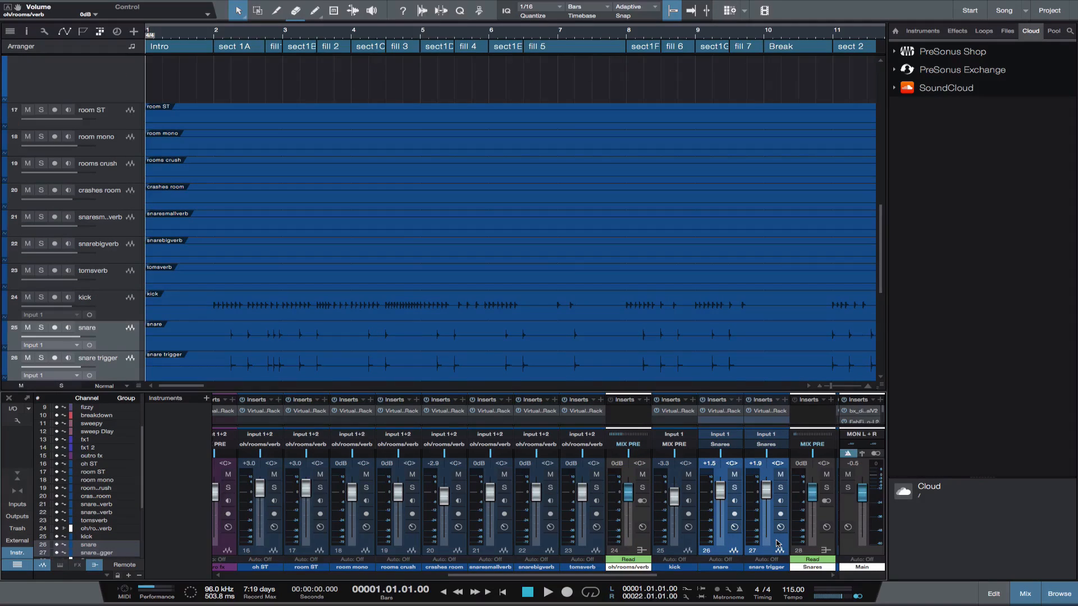
right_click(778, 544)
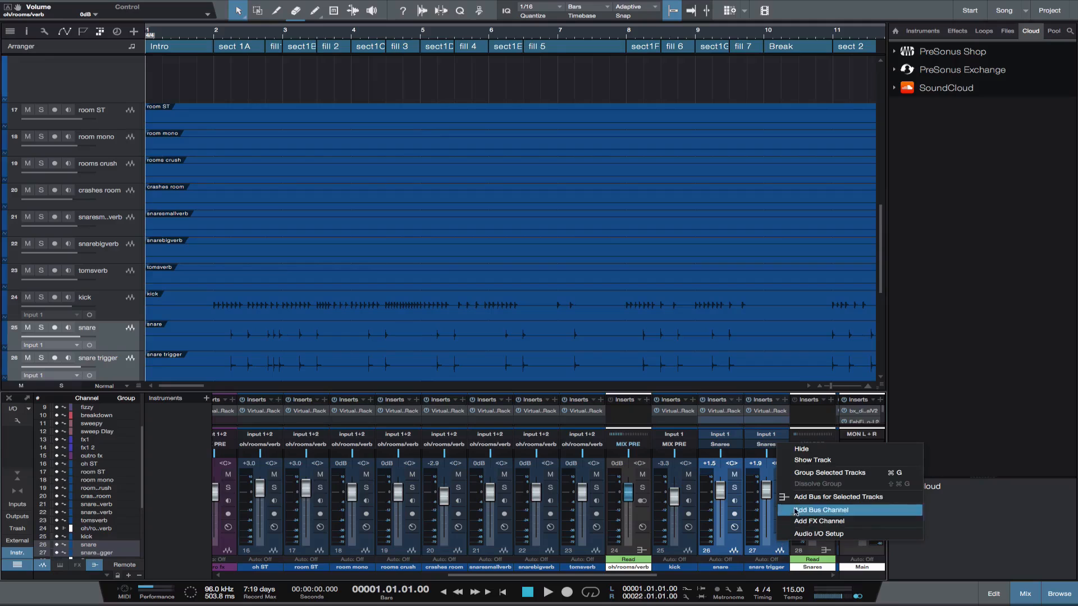
click(785, 555)
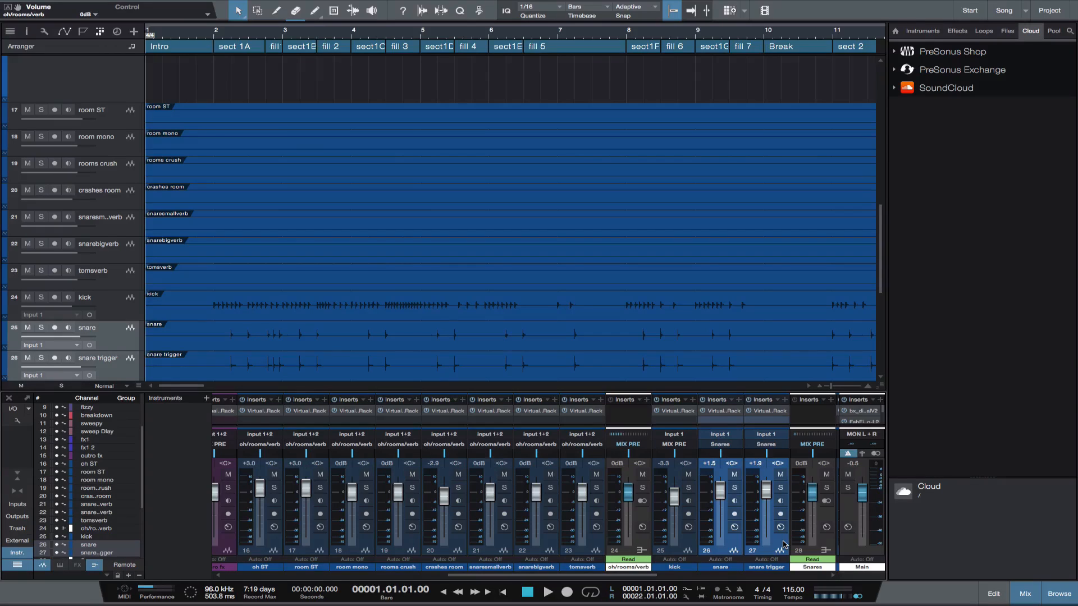
Step: Examine the automation parameter assignments of the oh/rooms/verb bus and of the Snares bus
click(629, 560)
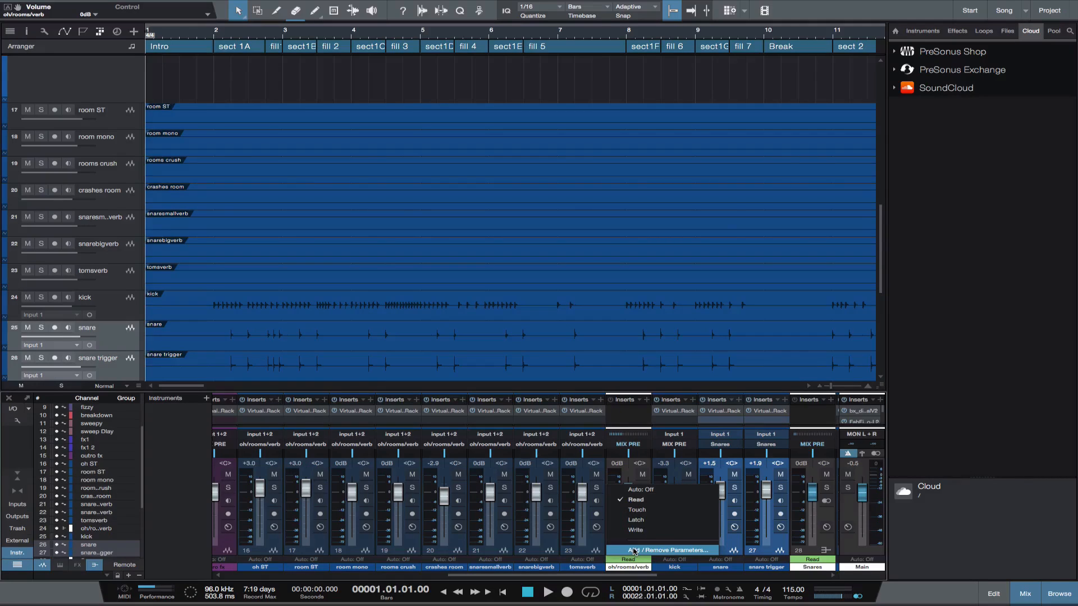
click(634, 551)
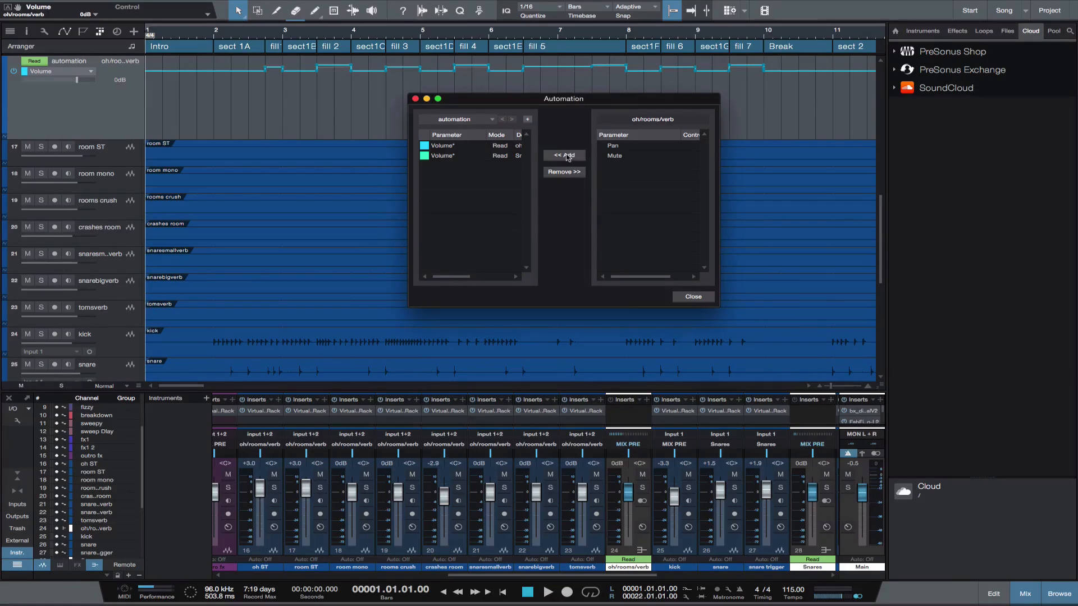
click(693, 297)
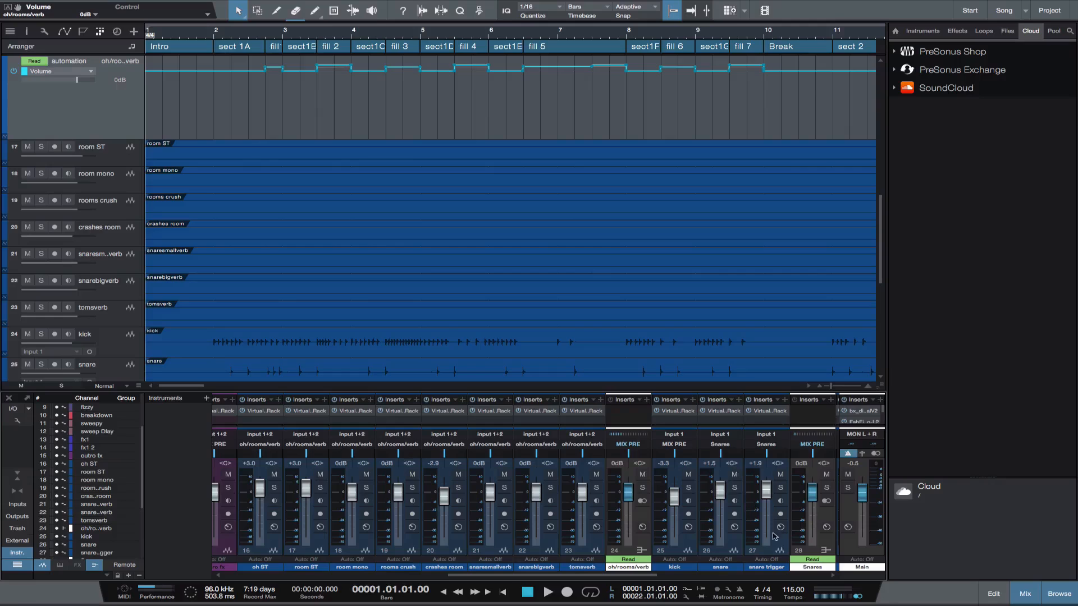
right_click(810, 568)
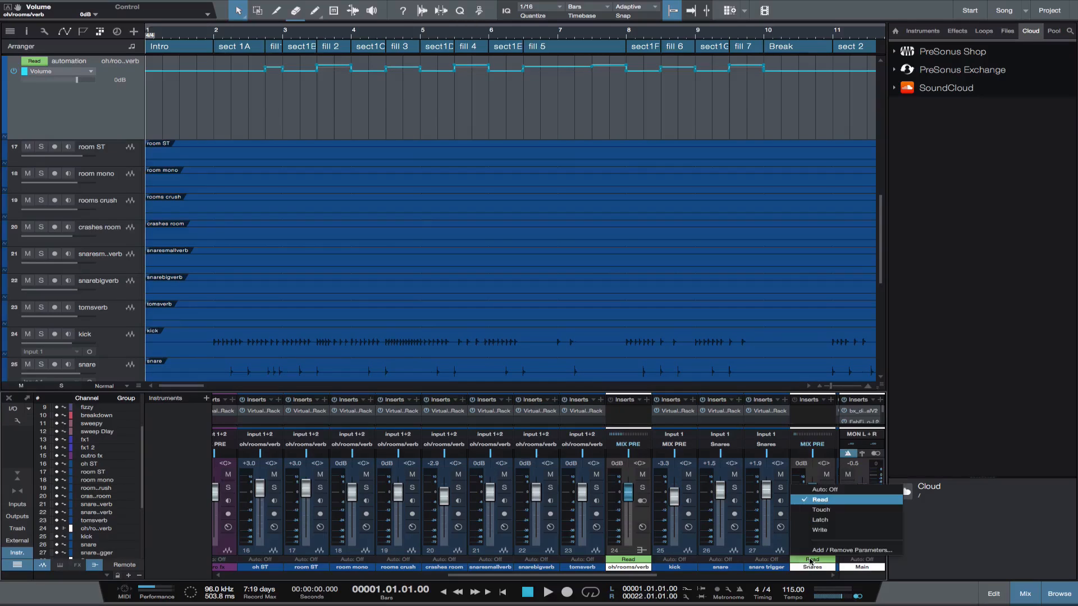
click(811, 552)
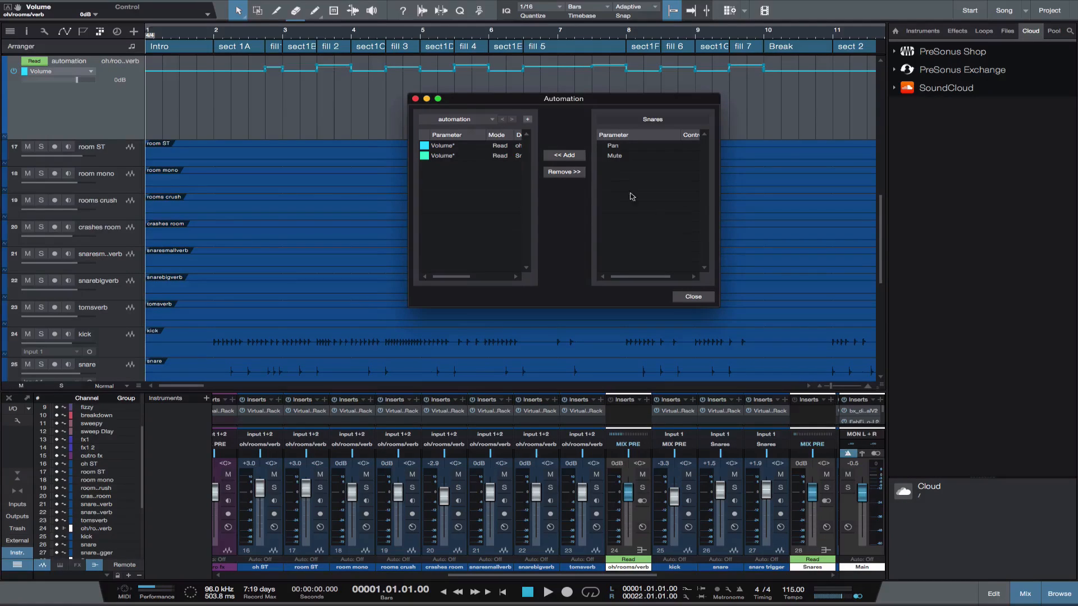
click(693, 298)
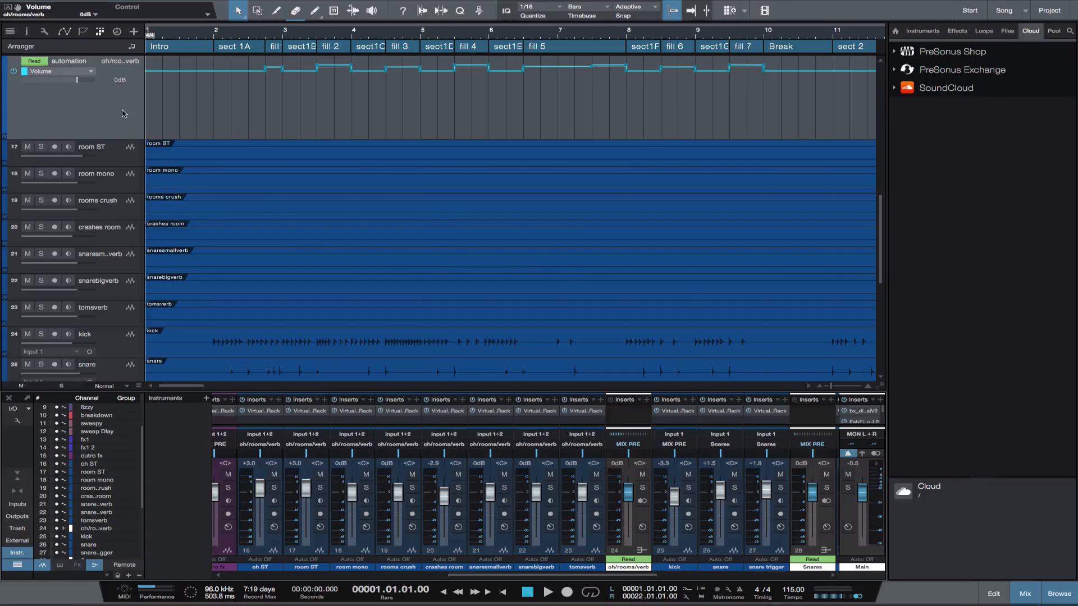
Step: Switch the automation track between the Snares and oh/rooms/verb volume envelopes, leaving the Snares envelope displayed
click(91, 71)
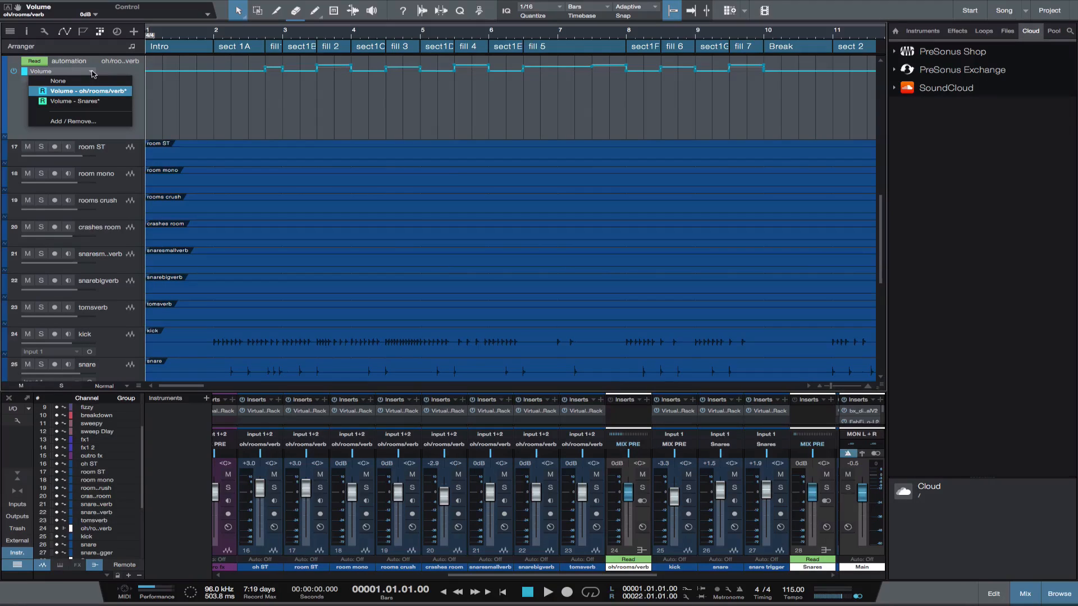
click(84, 102)
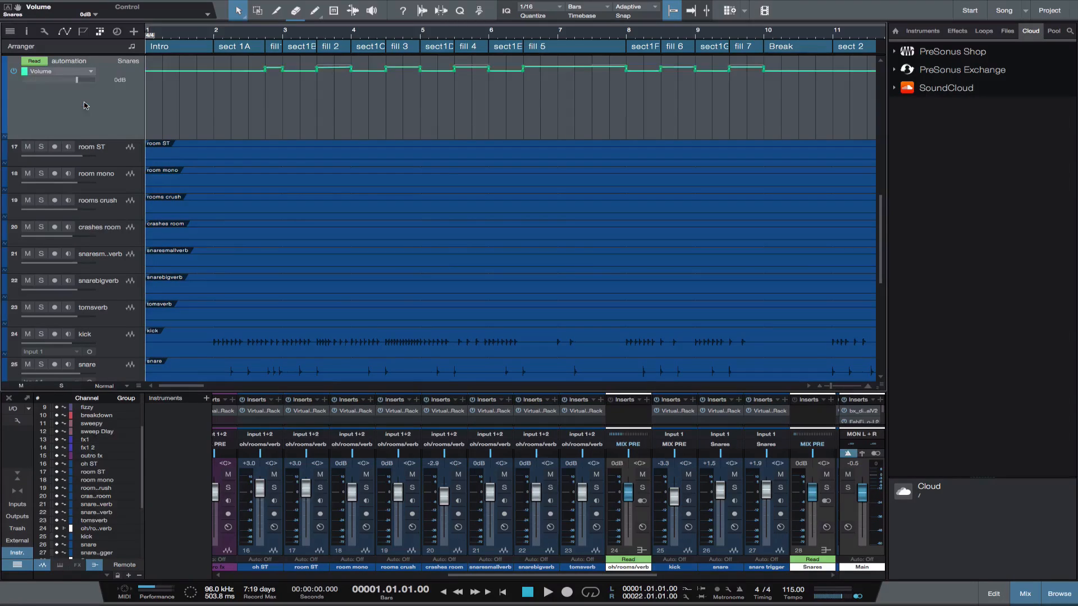
click(91, 71)
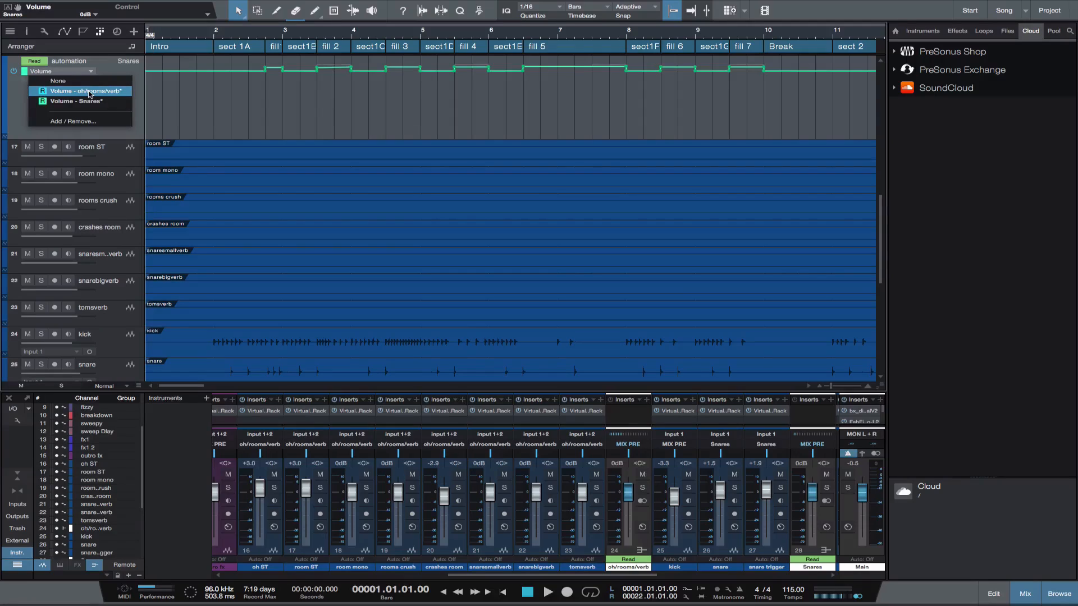
click(88, 95)
click(90, 73)
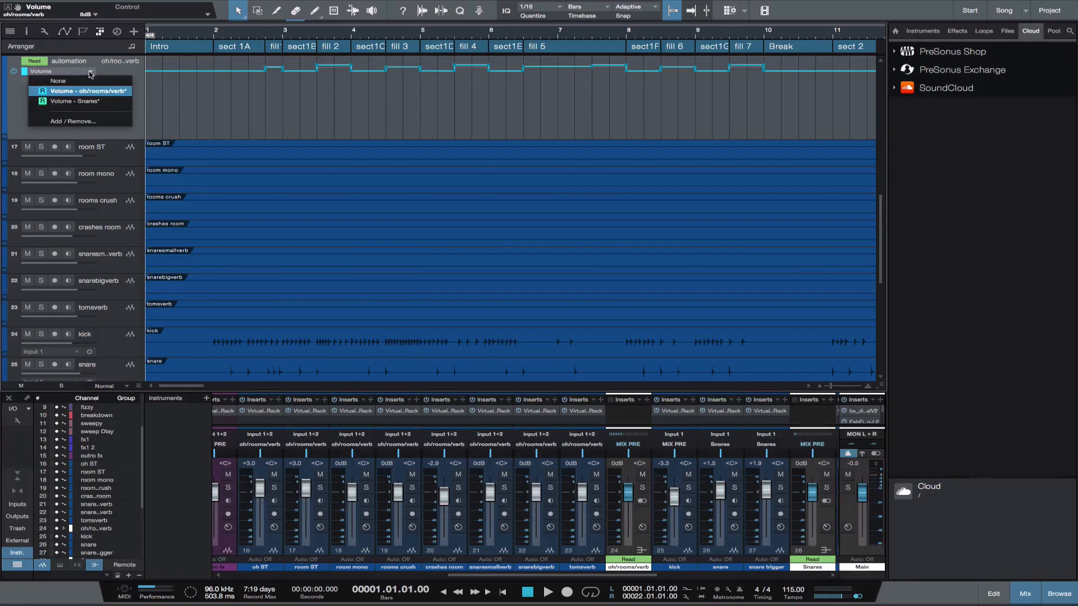
click(90, 102)
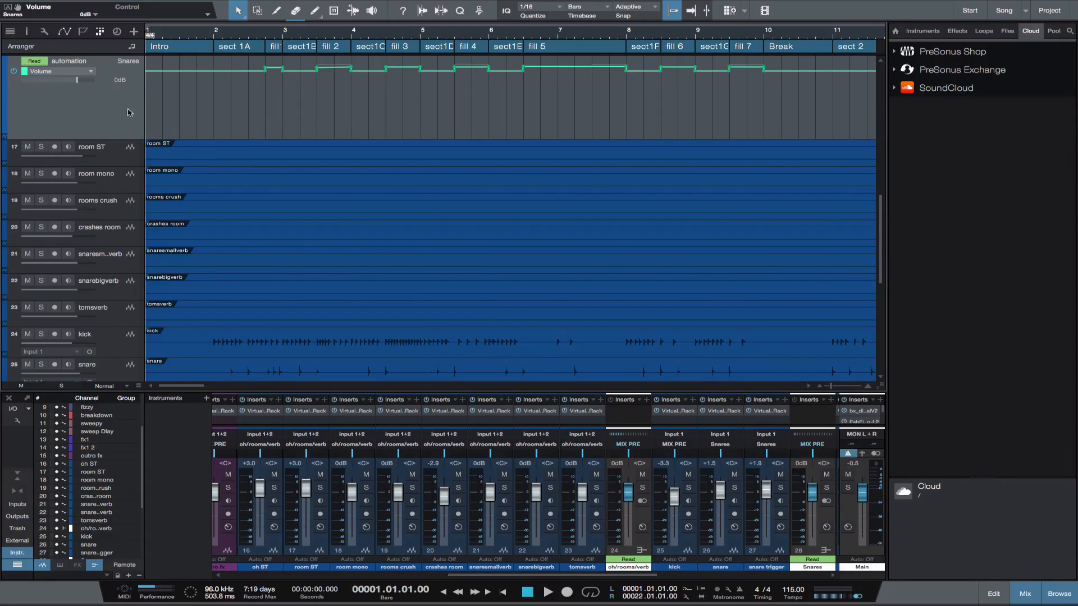
Step: Turn automation off on the oh/rooms/verb and Snares buses and play the song from the start to hear it without automation
click(628, 559)
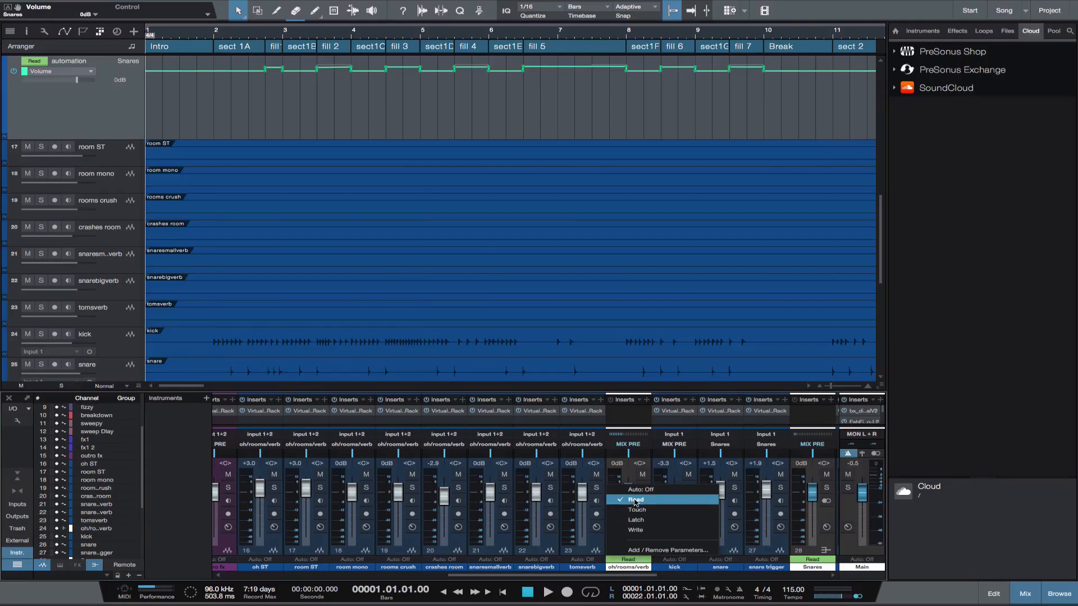
click(635, 495)
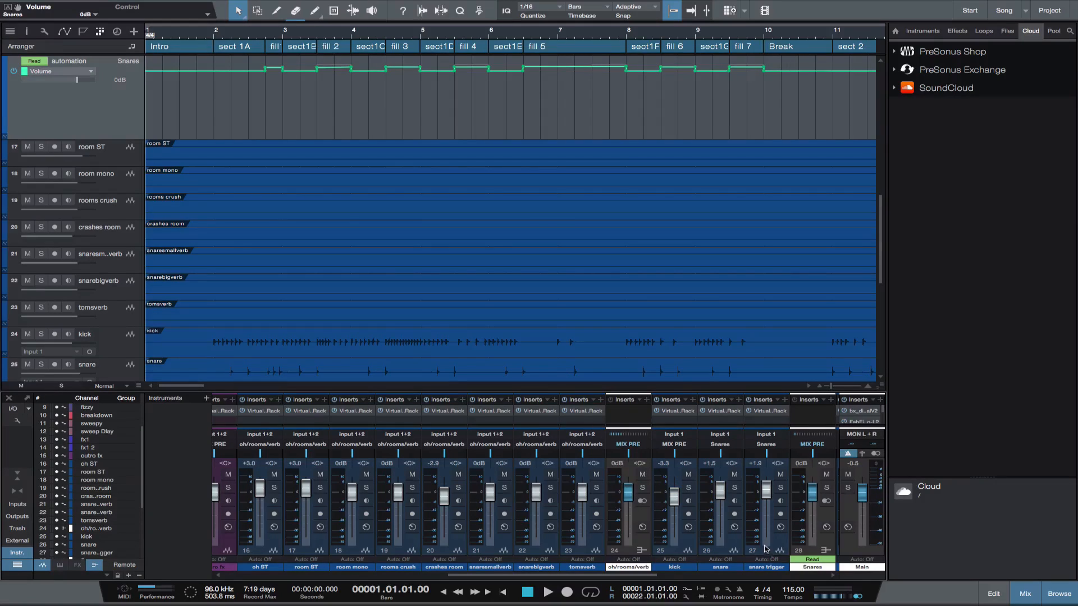
click(808, 560)
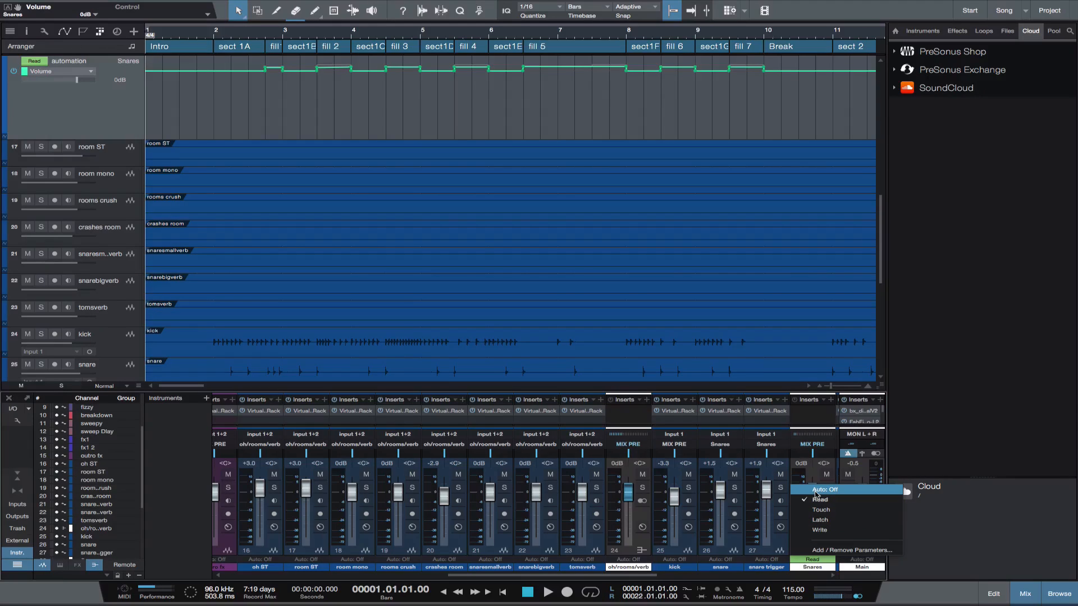
click(816, 490)
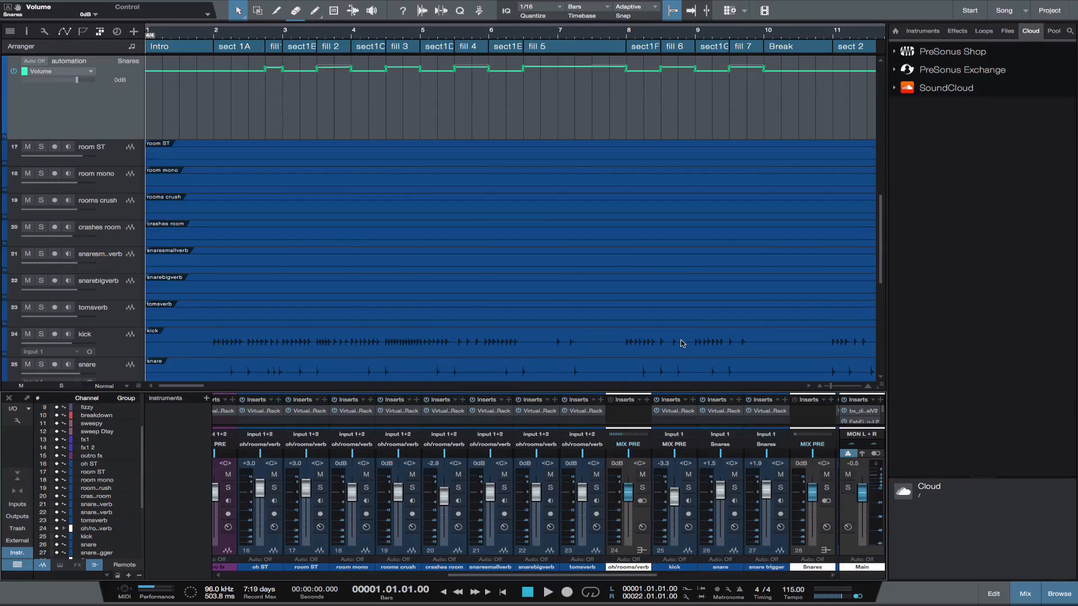
key(space)
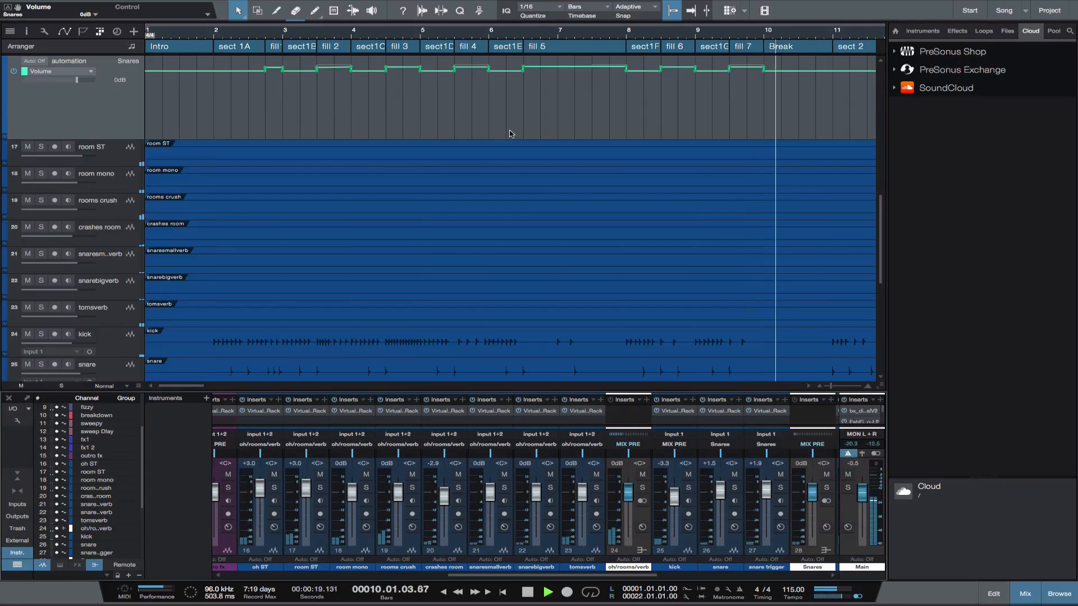
key(space)
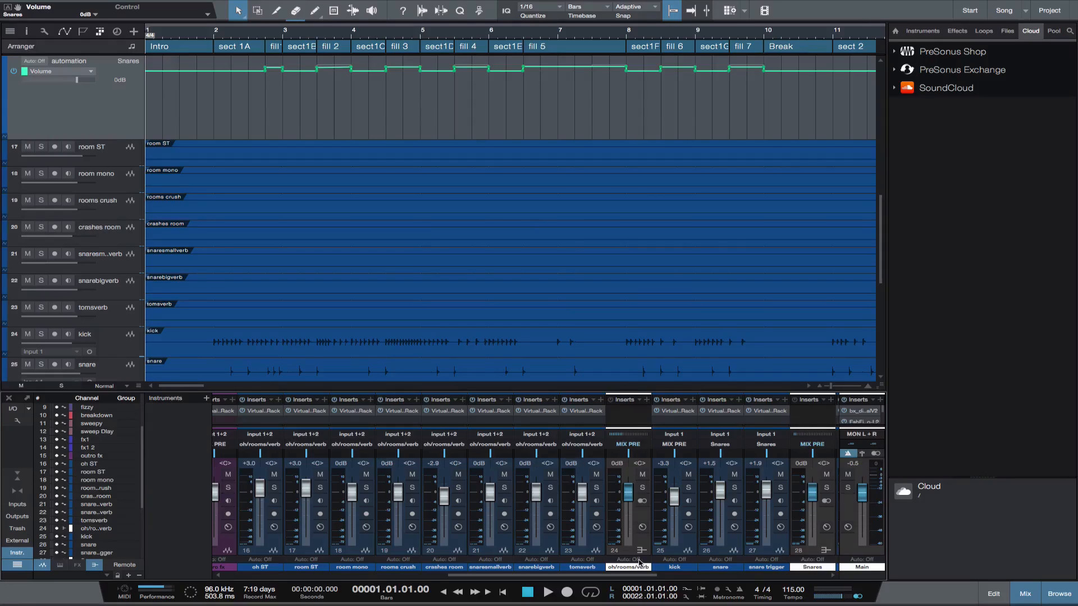
Step: Set the automation mode of both the oh/rooms/verb and Snares buses to Read
click(639, 561)
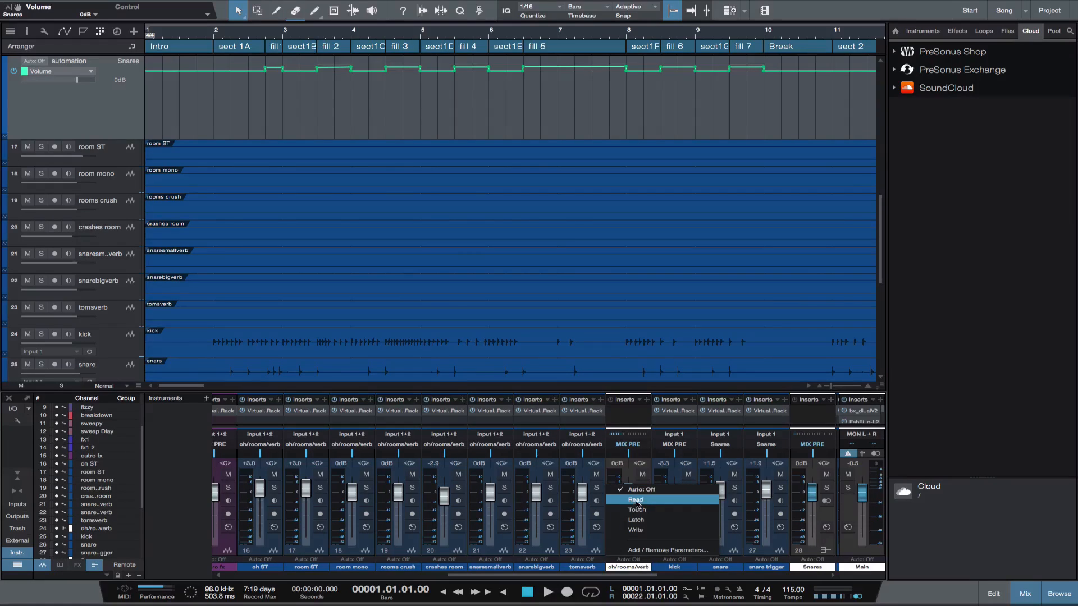
click(638, 503)
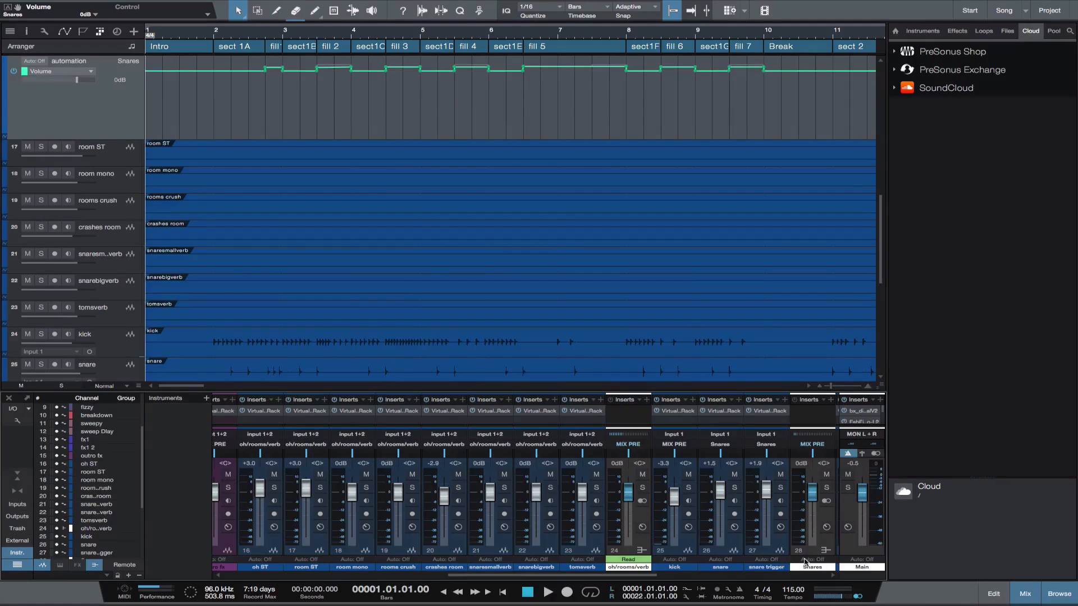
click(805, 561)
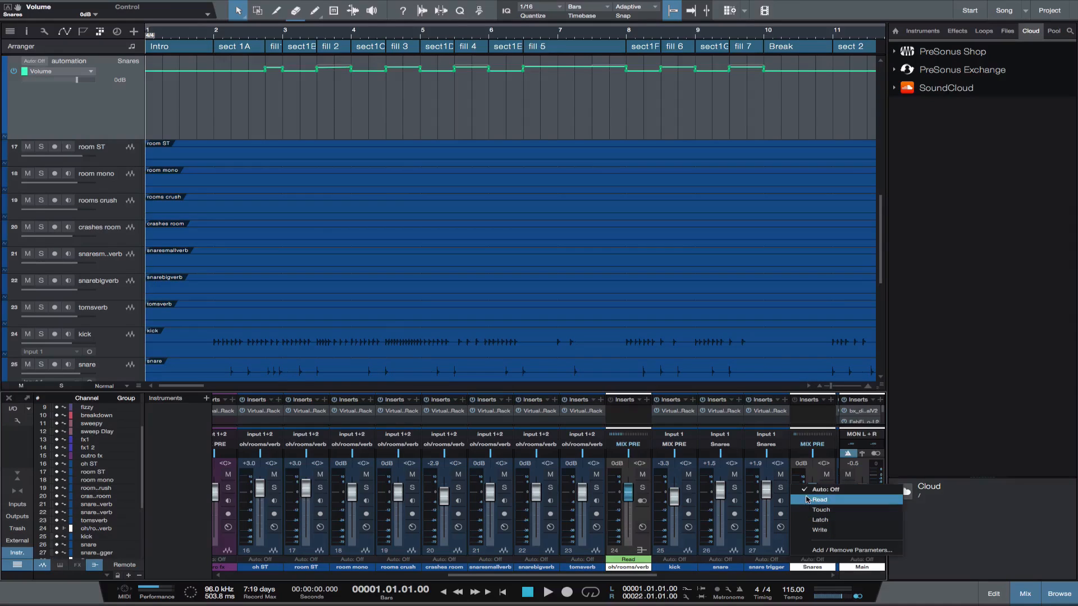
click(807, 500)
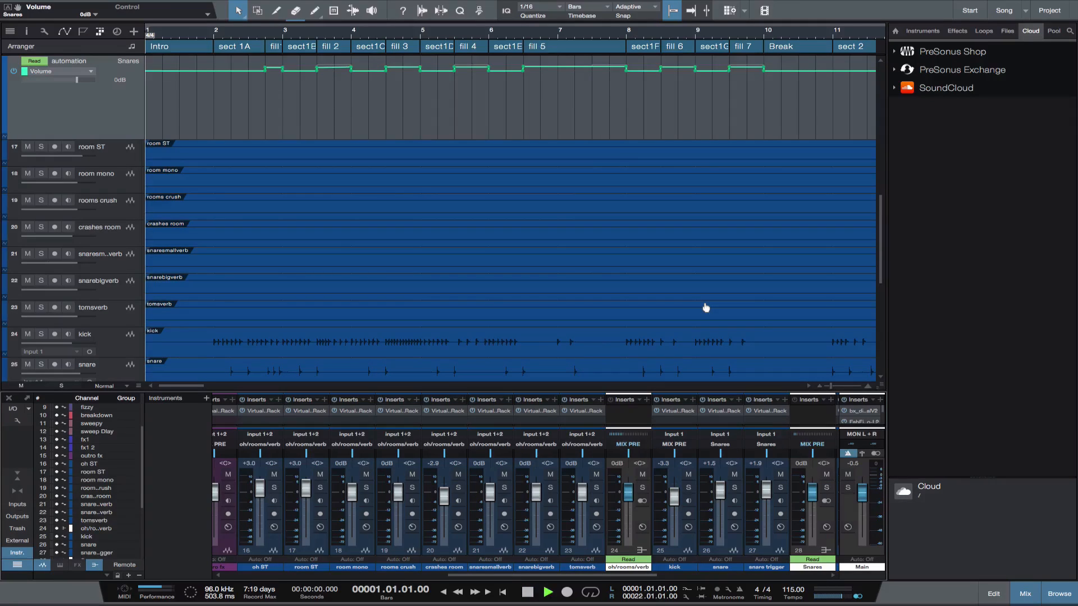
Step: Play the song from the start with the bus volume automation active, stop it, and restart playback
key(space)
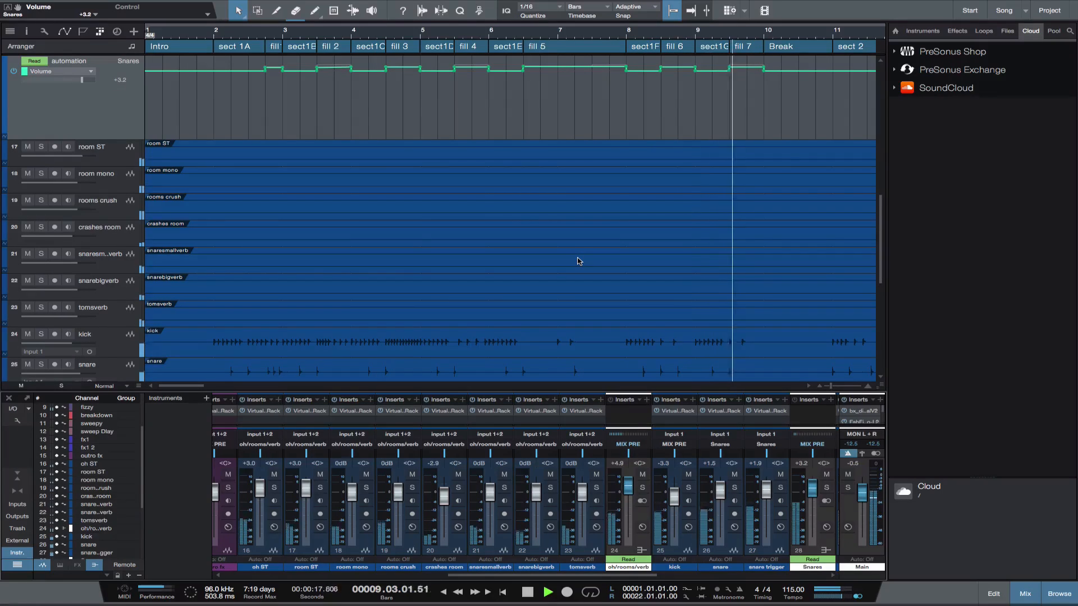
key(space)
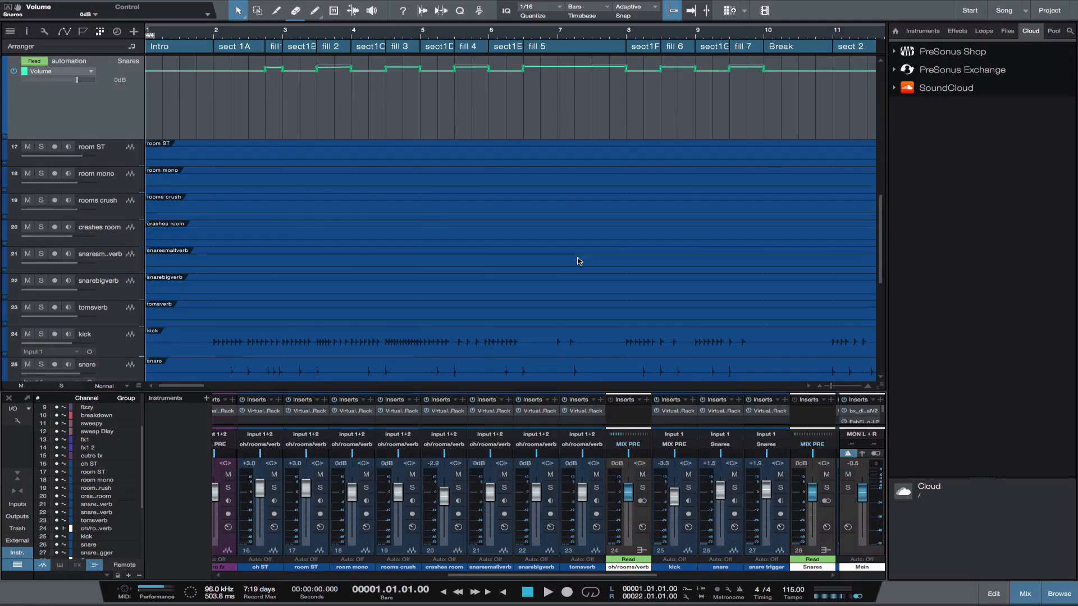
key(space)
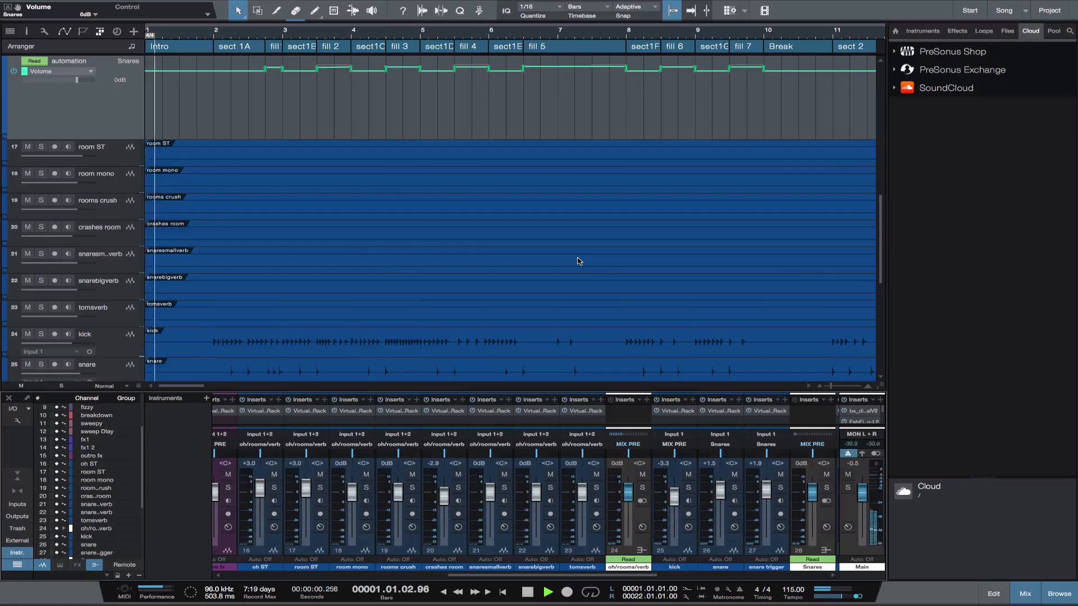